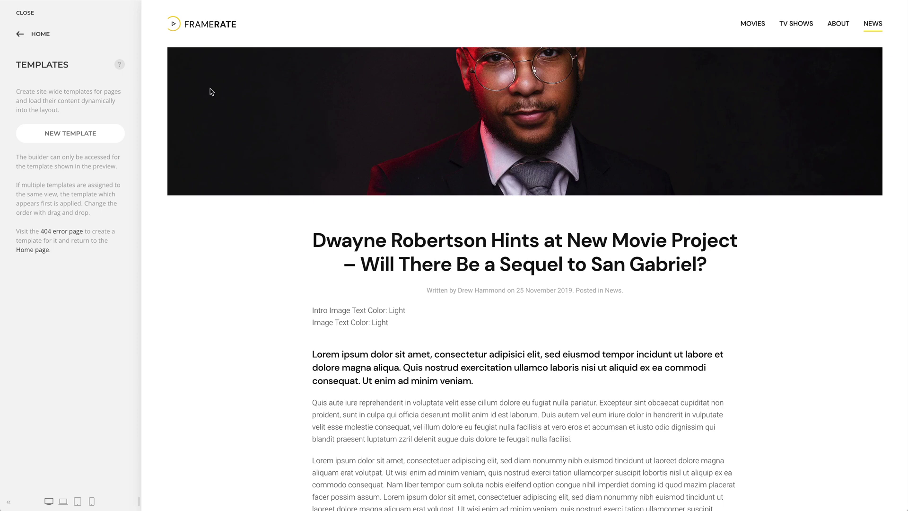
- Start a new site template and list its Page types, with Single Article selected
{"action": "left_click", "coordinate": [103, 134]}
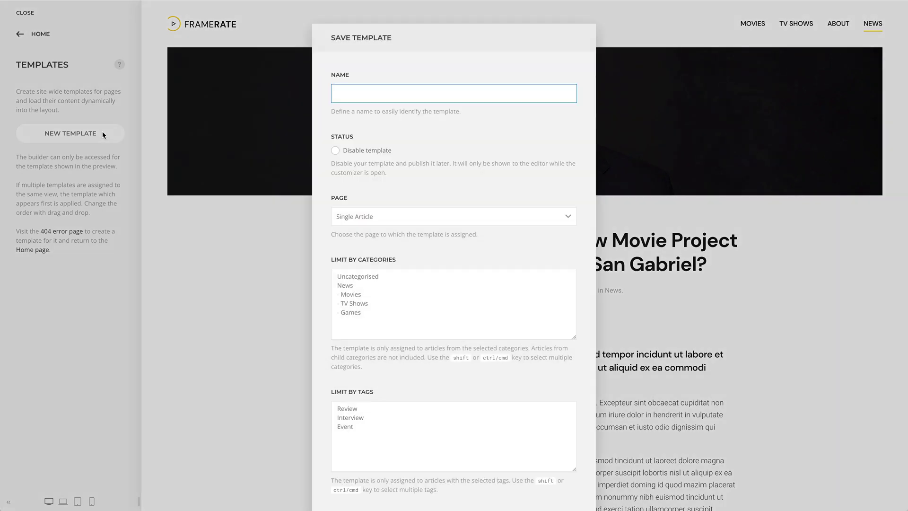
{"action": "left_click", "coordinate": [469, 212]}
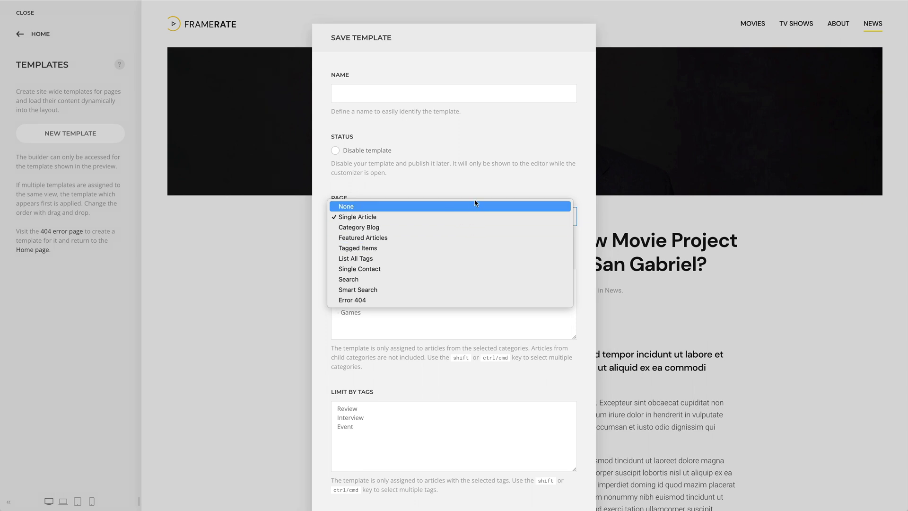
- Name the template 'Single Article' and limit it to the News, Movies and TV Shows categories
{"action": "left_click", "coordinate": [479, 189]}
{"action": "left_click", "coordinate": [474, 98]}
{"action": "type", "text": "Si"}
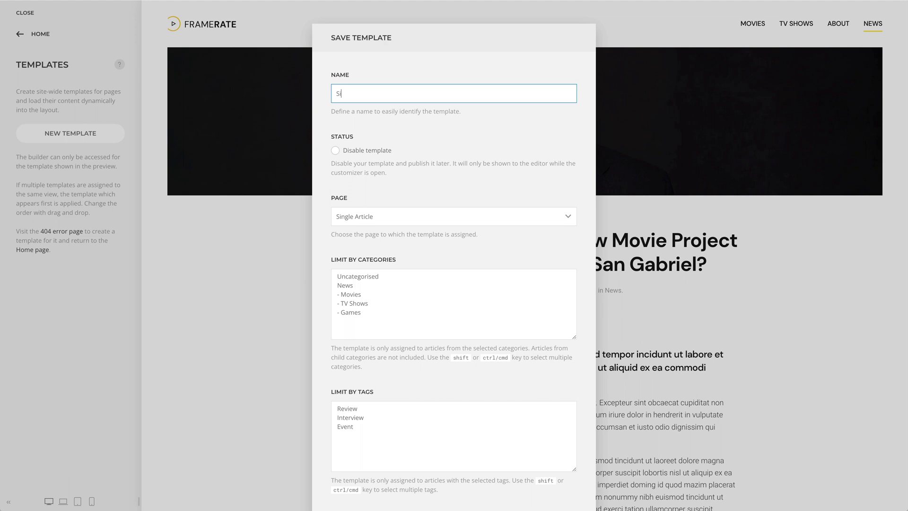
{"action": "type", "text": "ngle Article"}
{"action": "left_click", "coordinate": [477, 286]}
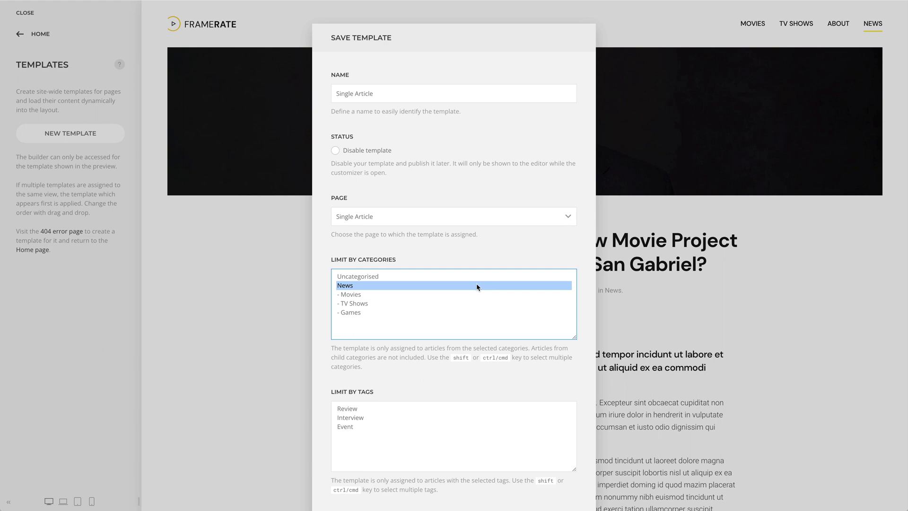
{"action": "left_click", "coordinate": [476, 311], "text": "shift"}
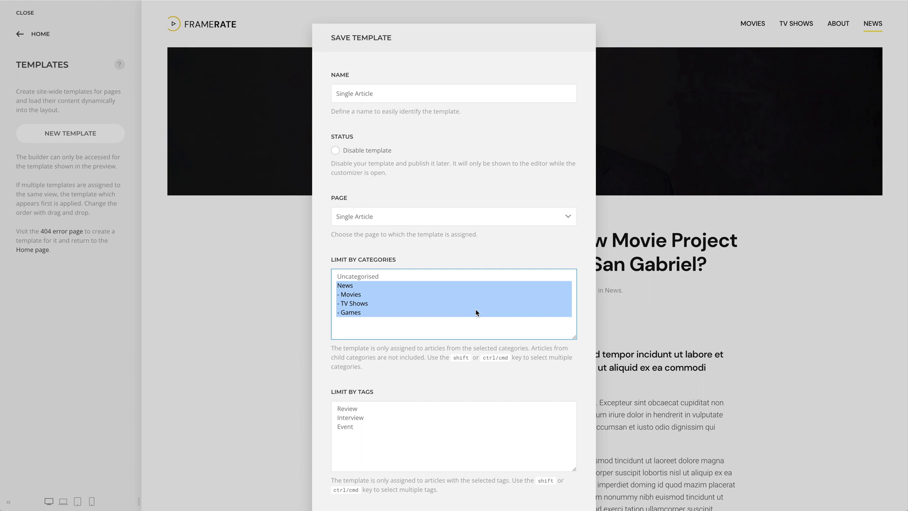
{"action": "left_click", "coordinate": [476, 312], "text": "ctrl"}
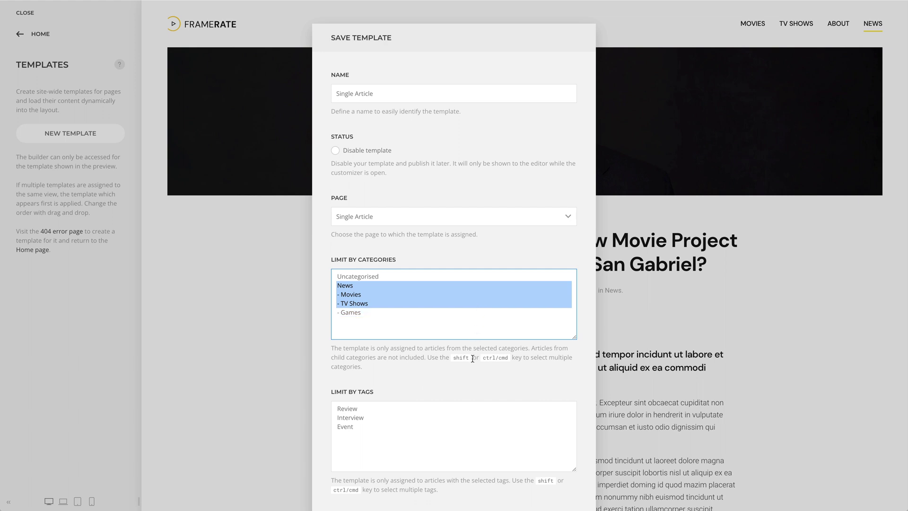
{"action": "scroll", "coordinate": [472, 358], "scroll_direction": "down", "scroll_amount": 2}
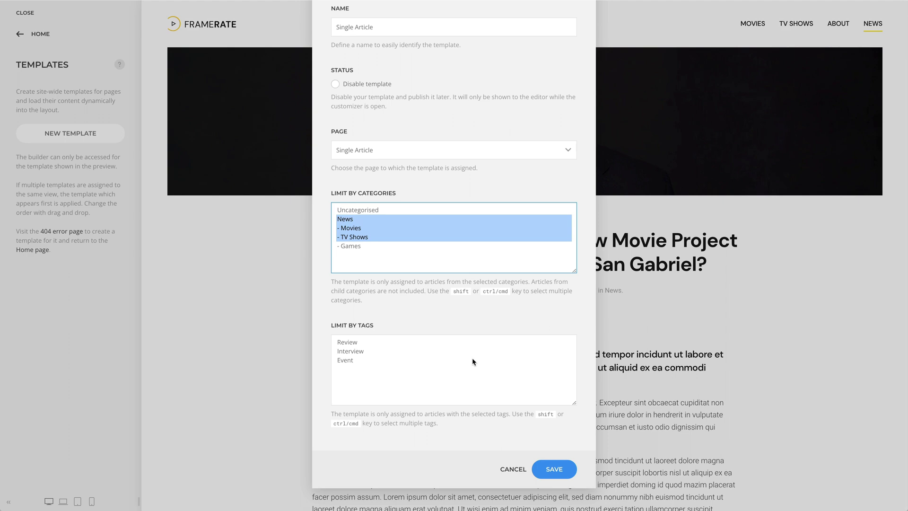
- Save the Single Article template and load the saved Single Article layout into its builder
{"action": "left_click", "coordinate": [543, 469]}
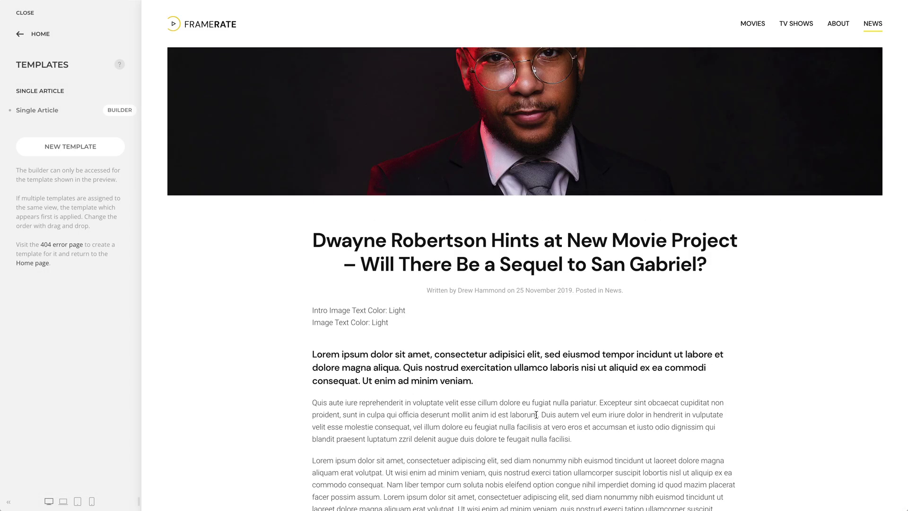
{"action": "left_click", "coordinate": [120, 110]}
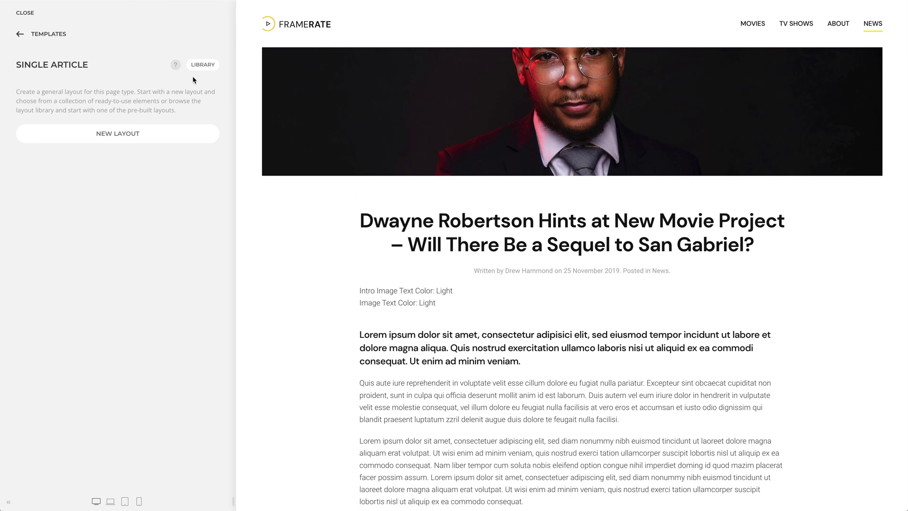
{"action": "left_click", "coordinate": [206, 66]}
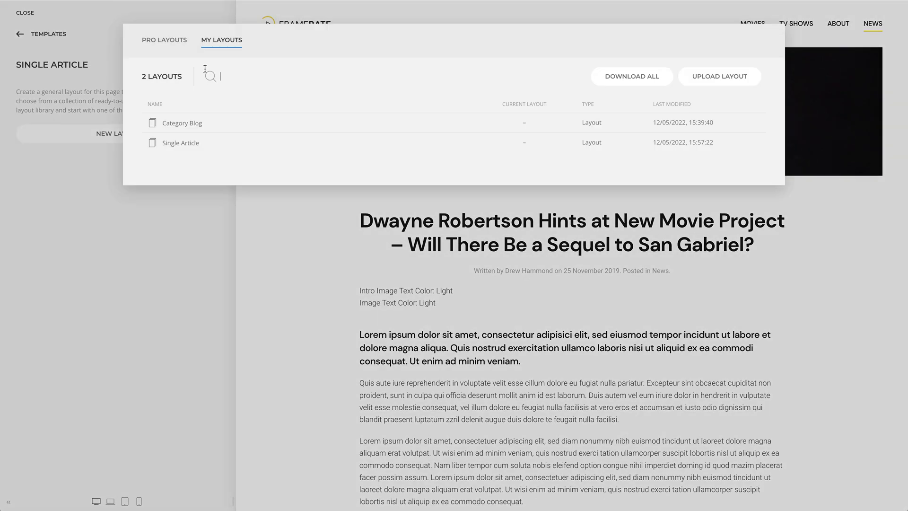
{"action": "left_click", "coordinate": [263, 146]}
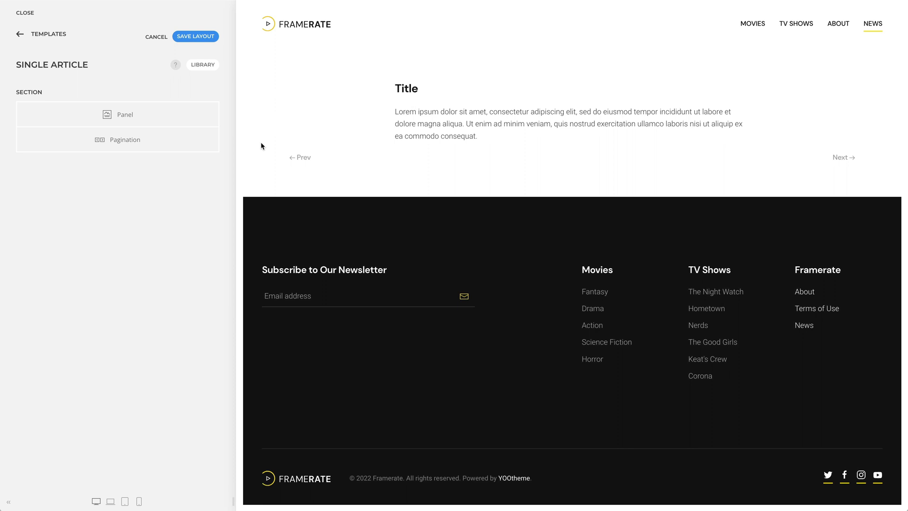
- Set the Panel element's dynamic content source to the current Article
{"action": "left_click", "coordinate": [165, 121]}
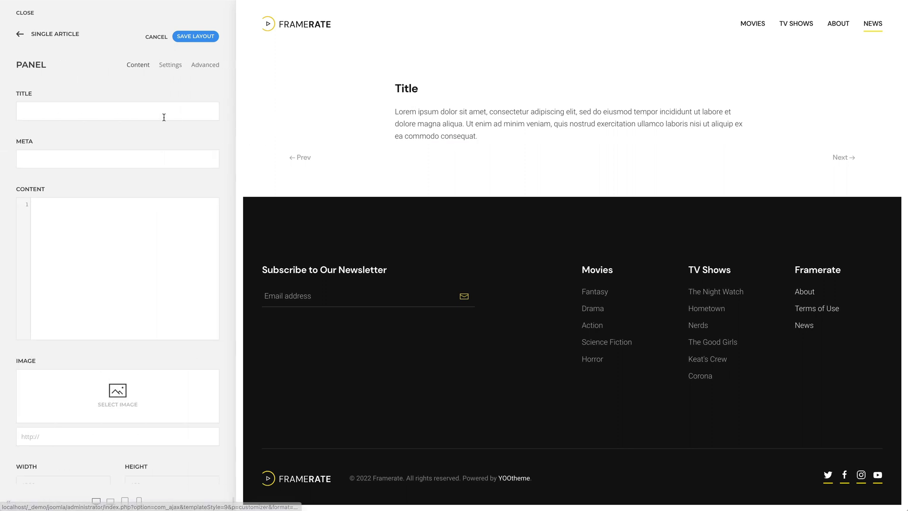
{"action": "left_click", "coordinate": [201, 69]}
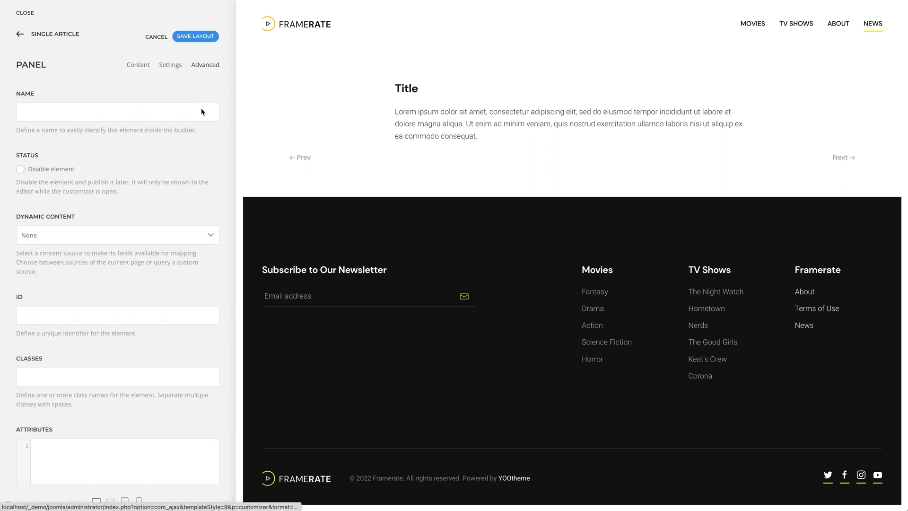
{"action": "left_click", "coordinate": [195, 231]}
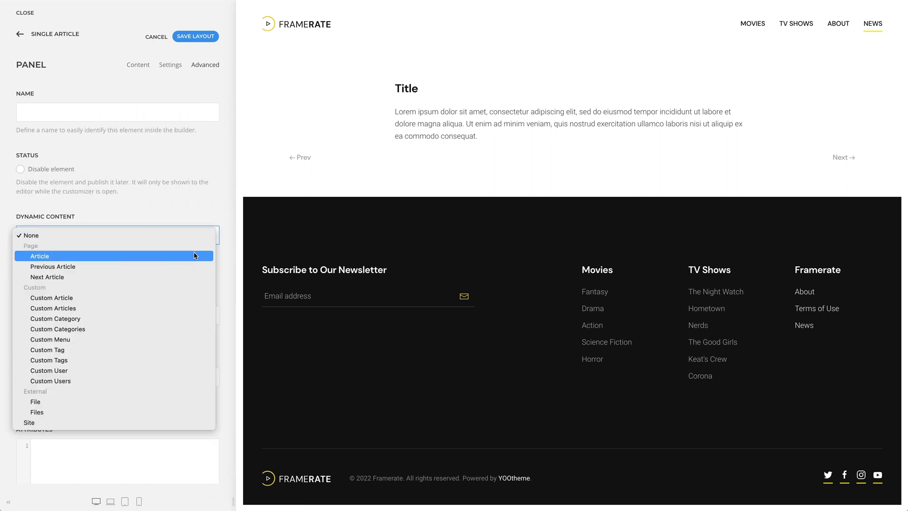
{"action": "left_click", "coordinate": [196, 256]}
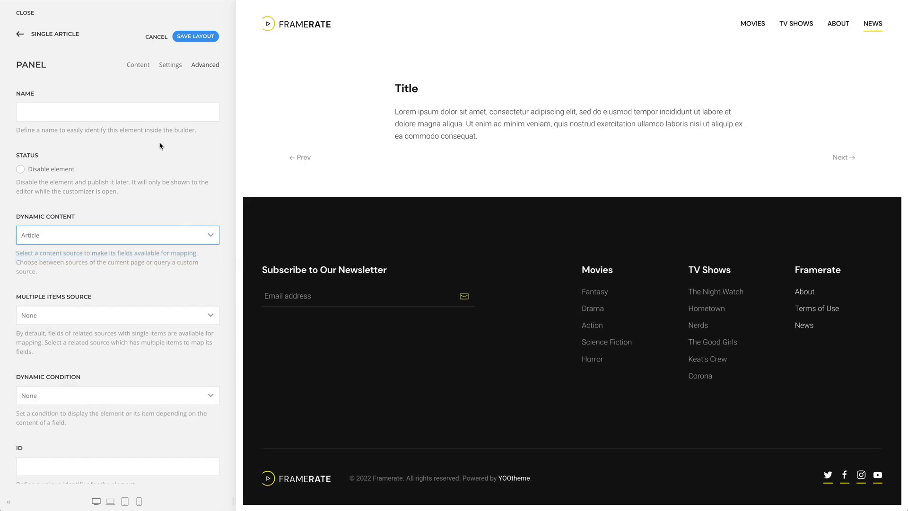
- Map the panel title to Title, content to Content, and image to Full Article Image
{"action": "left_click", "coordinate": [145, 67]}
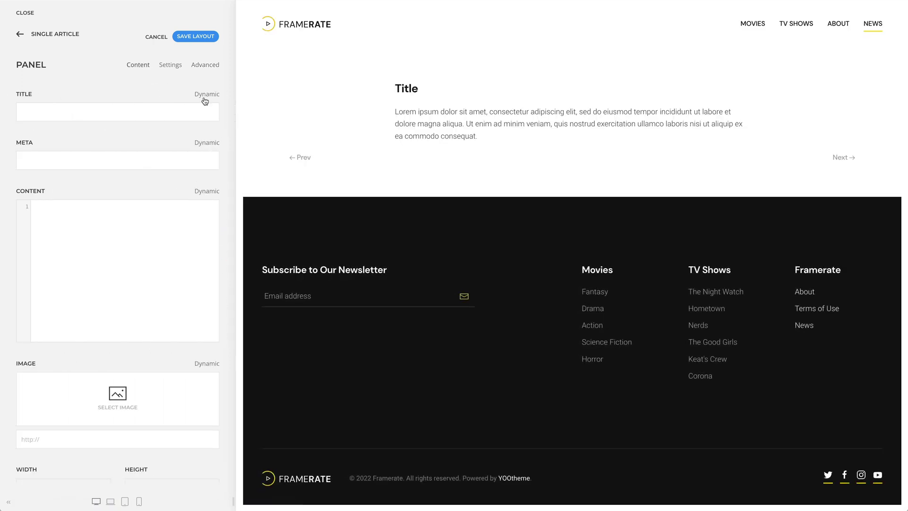
{"action": "left_click", "coordinate": [205, 95]}
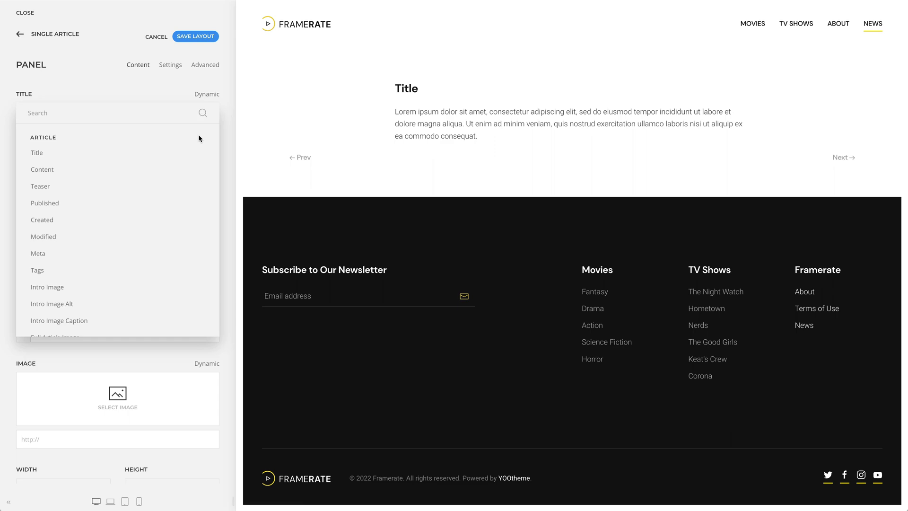
{"action": "left_click", "coordinate": [197, 151]}
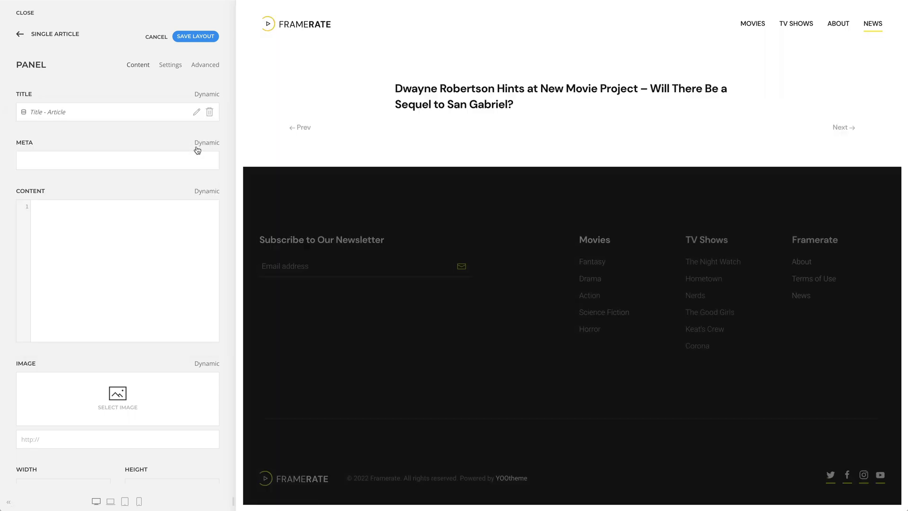
{"action": "left_click", "coordinate": [204, 191]}
{"action": "left_click", "coordinate": [176, 264]}
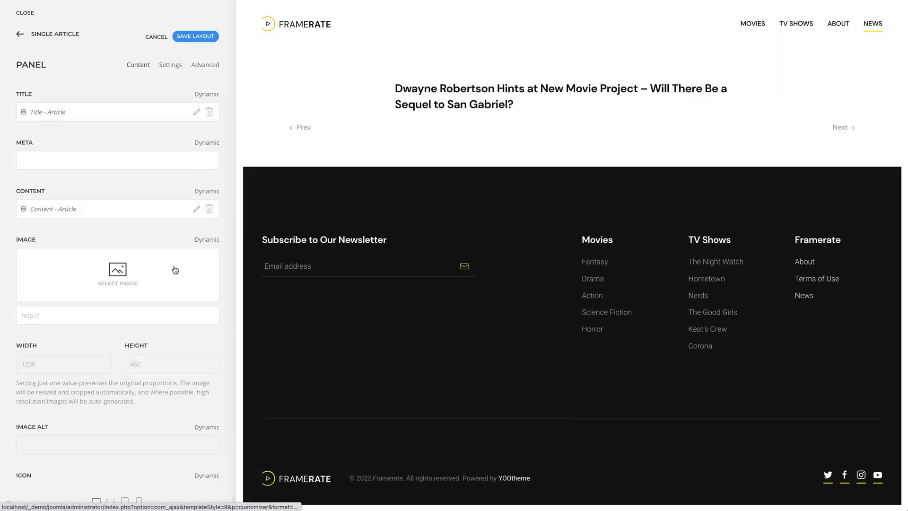
{"action": "left_click", "coordinate": [201, 241]}
{"action": "scroll", "coordinate": [178, 329], "scroll_direction": "down", "scroll_amount": 4}
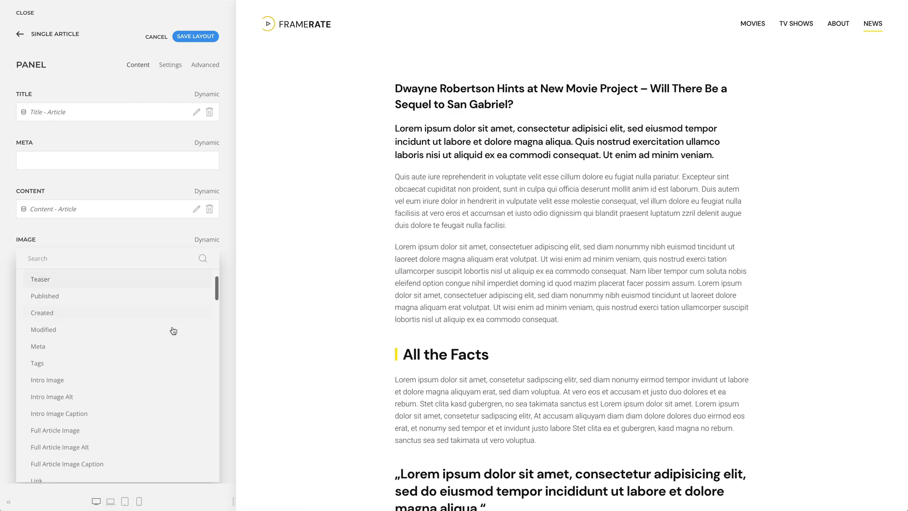
{"action": "left_click", "coordinate": [164, 374]}
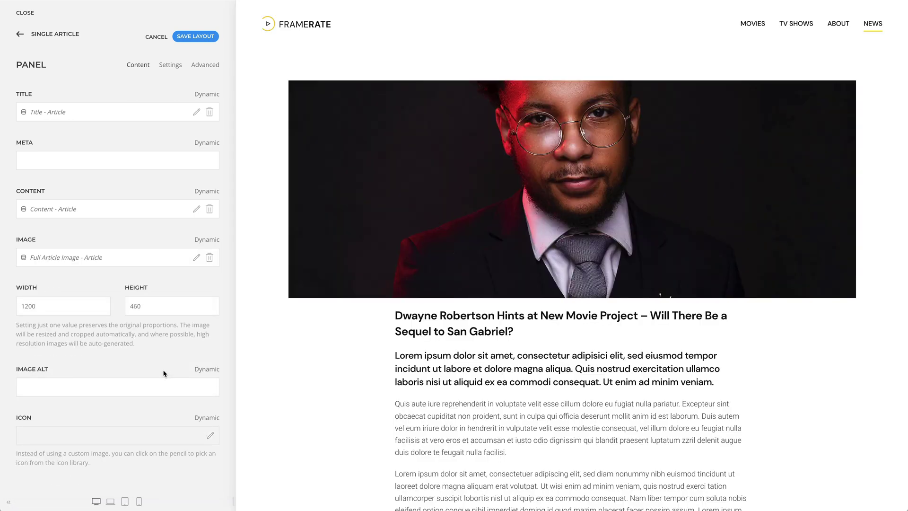
{"action": "scroll", "coordinate": [312, 363], "scroll_direction": "down", "scroll_amount": 15}
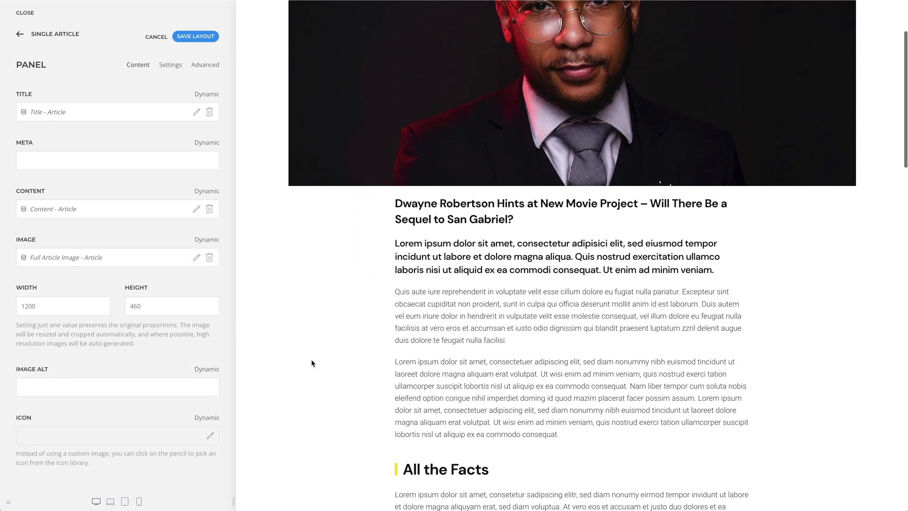
{"action": "scroll", "coordinate": [312, 363], "scroll_direction": "down", "scroll_amount": 9}
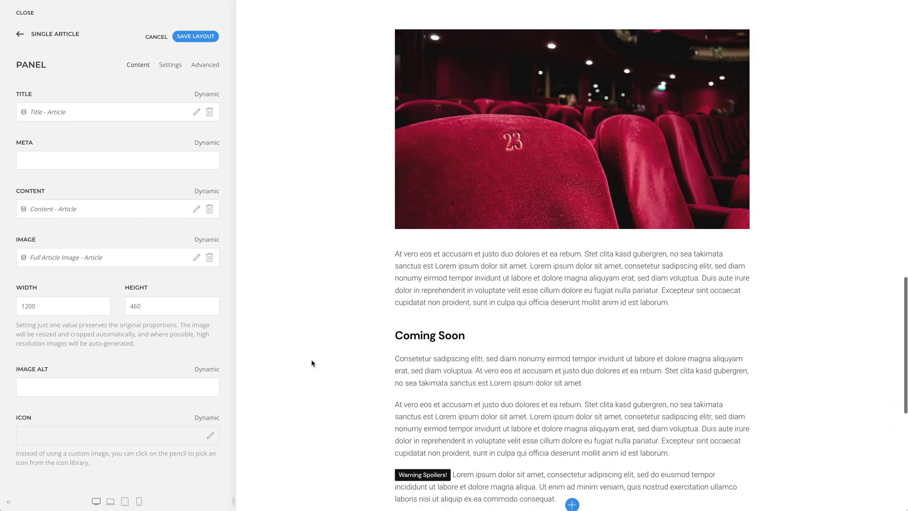
{"action": "scroll", "coordinate": [312, 363], "scroll_direction": "up", "scroll_amount": 20}
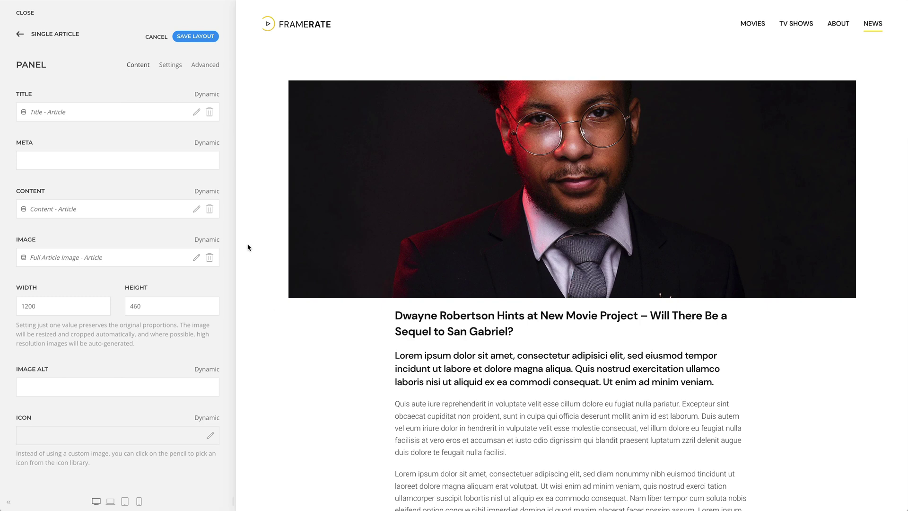
- Save the Single Article layout and return to the Templates list
{"action": "left_click", "coordinate": [201, 38]}
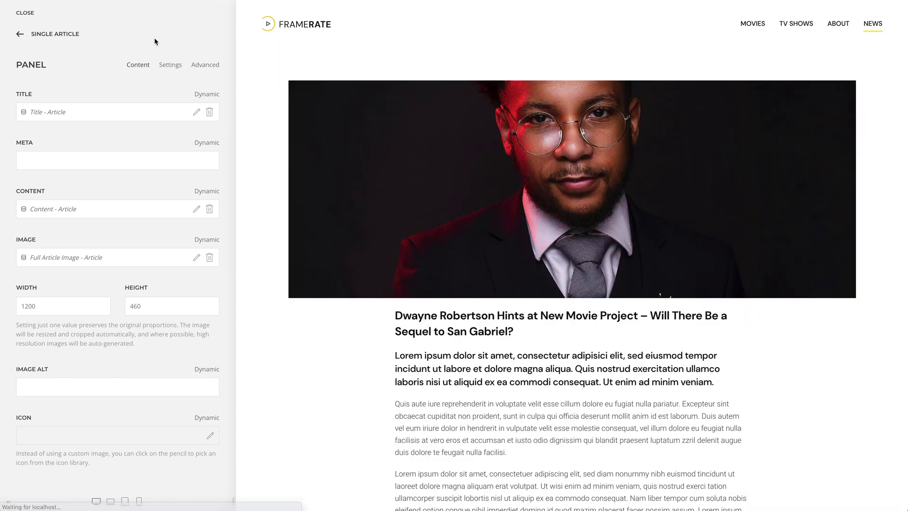
{"action": "left_click", "coordinate": [71, 35]}
{"action": "left_click", "coordinate": [62, 35]}
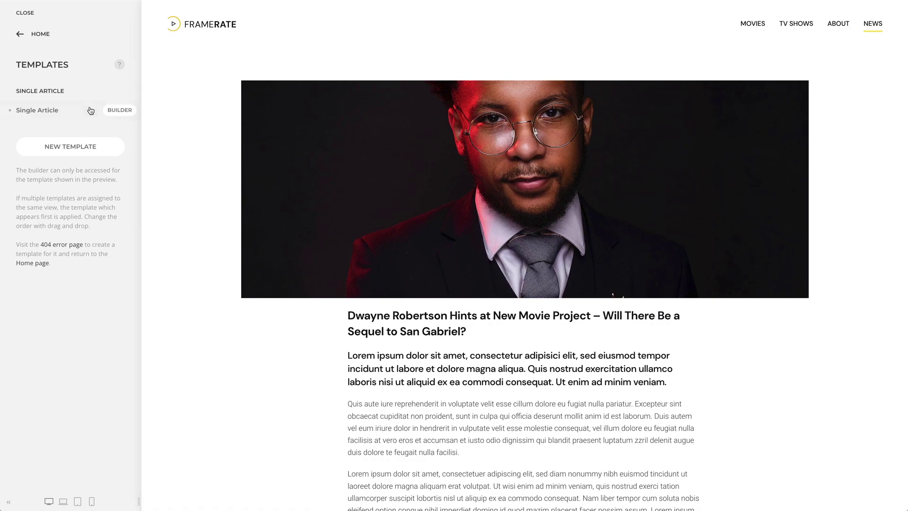
- Start a new template named 'Category Blog' with Category Blog as its page type
{"action": "left_click", "coordinate": [104, 147]}
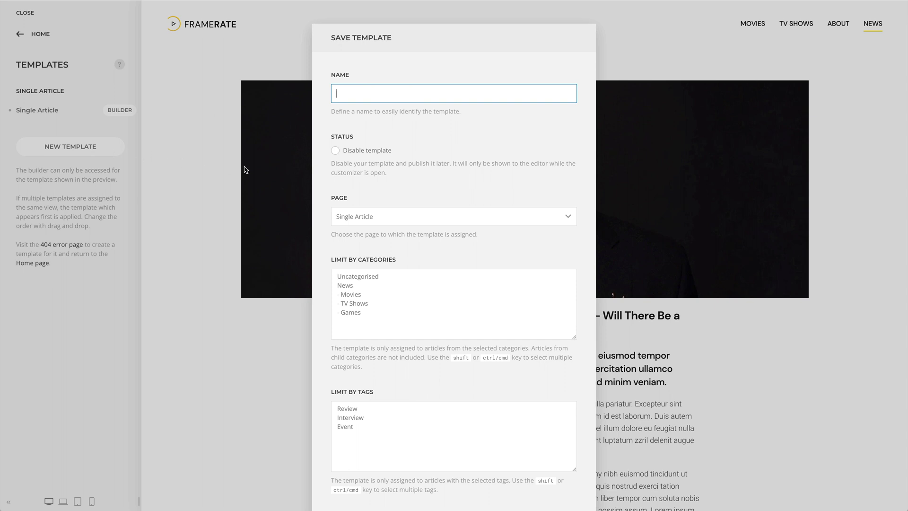
{"action": "left_click", "coordinate": [492, 216]}
{"action": "left_click", "coordinate": [490, 227]}
{"action": "left_click", "coordinate": [487, 95]}
{"action": "type", "text": "Category Blog"}
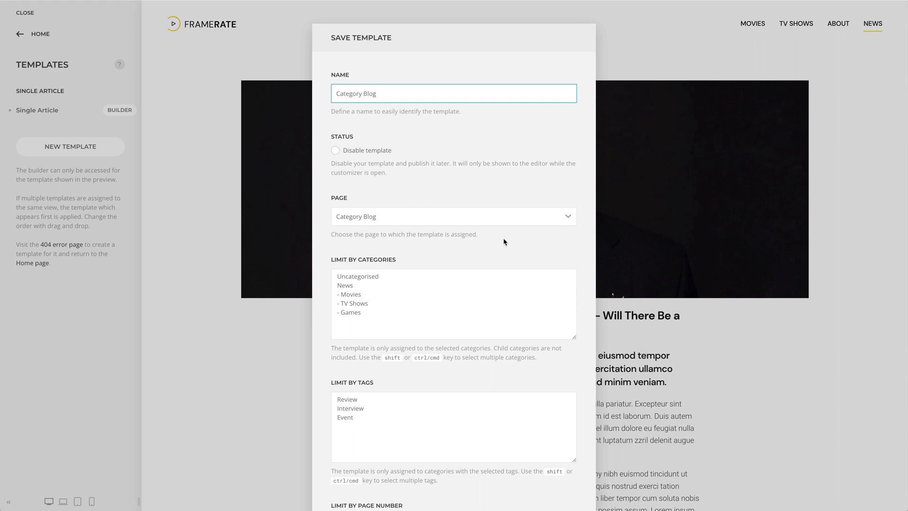
- Limit it to the News category on all pages and save the template
{"action": "left_click", "coordinate": [501, 284]}
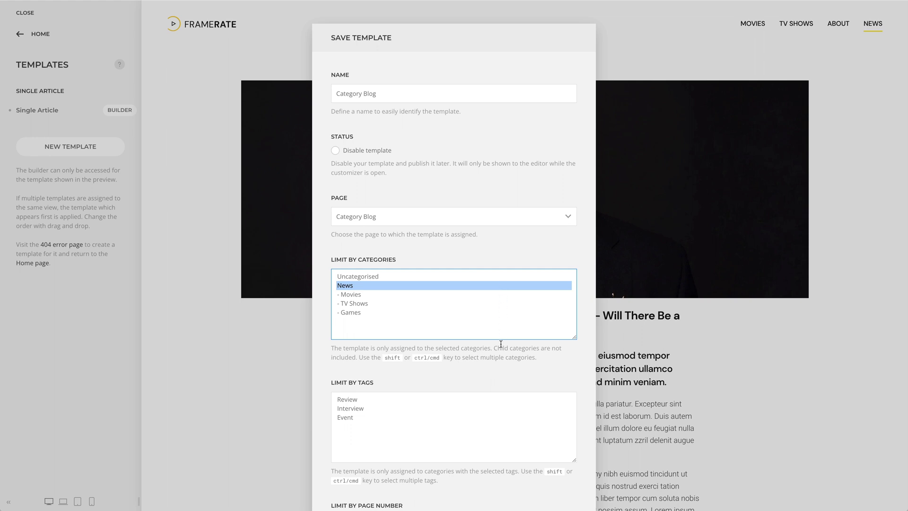
{"action": "scroll", "coordinate": [501, 347], "scroll_direction": "down", "scroll_amount": 3}
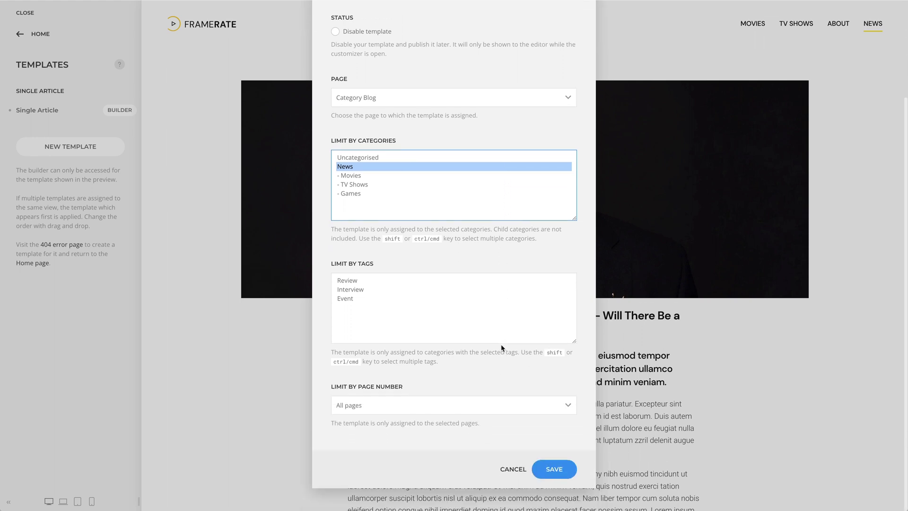
{"action": "left_click", "coordinate": [503, 406]}
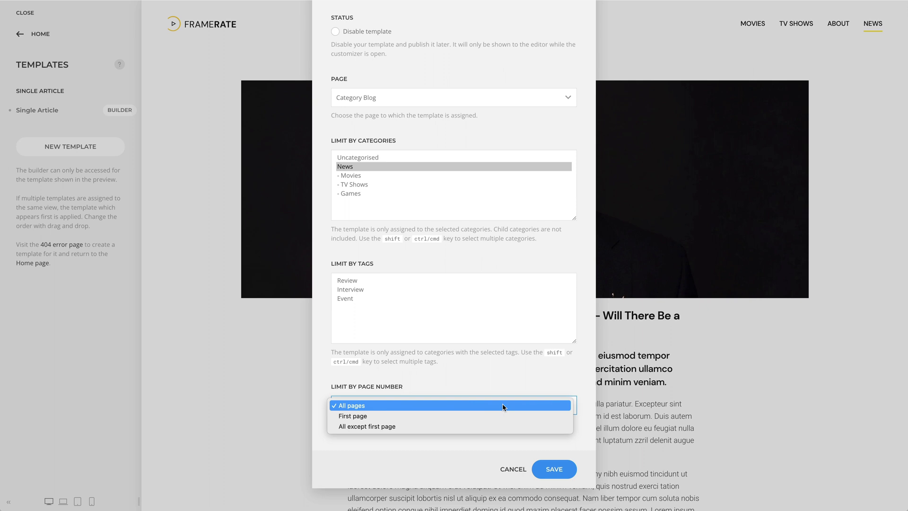
{"action": "left_click", "coordinate": [503, 406]}
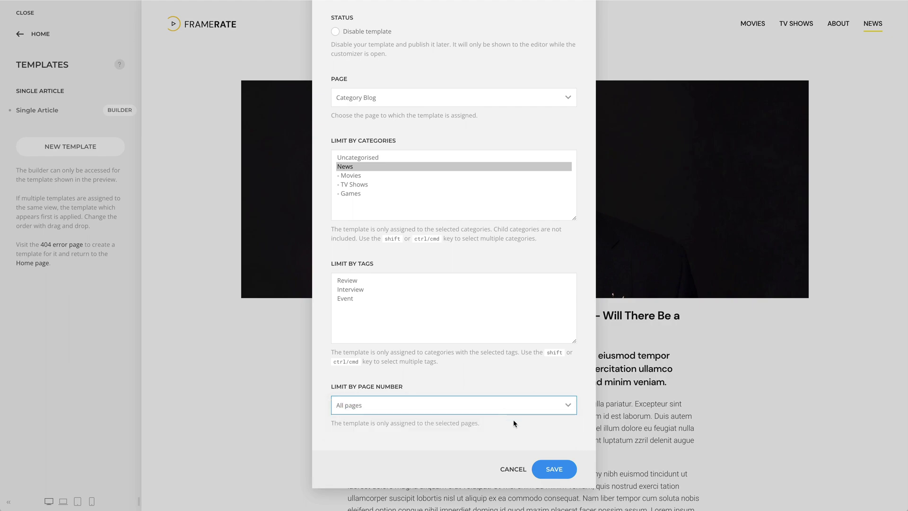
{"action": "left_click", "coordinate": [546, 468]}
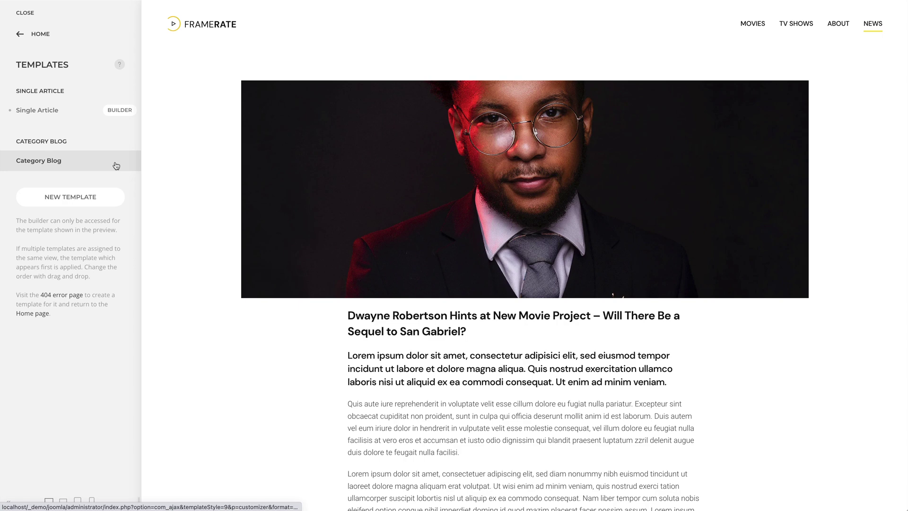
- Preview the News blog, then load the saved Category Blog layout into the Category Blog builder
{"action": "left_click", "coordinate": [869, 34]}
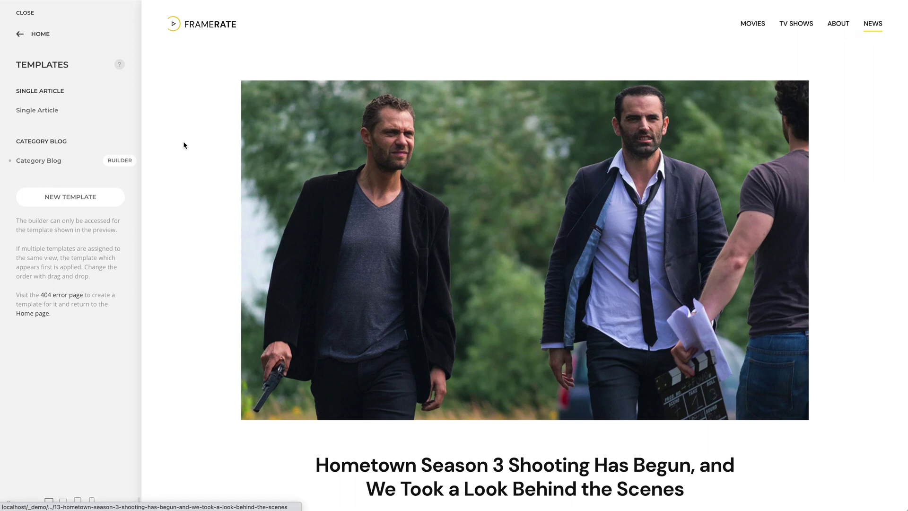
{"action": "left_click", "coordinate": [126, 163]}
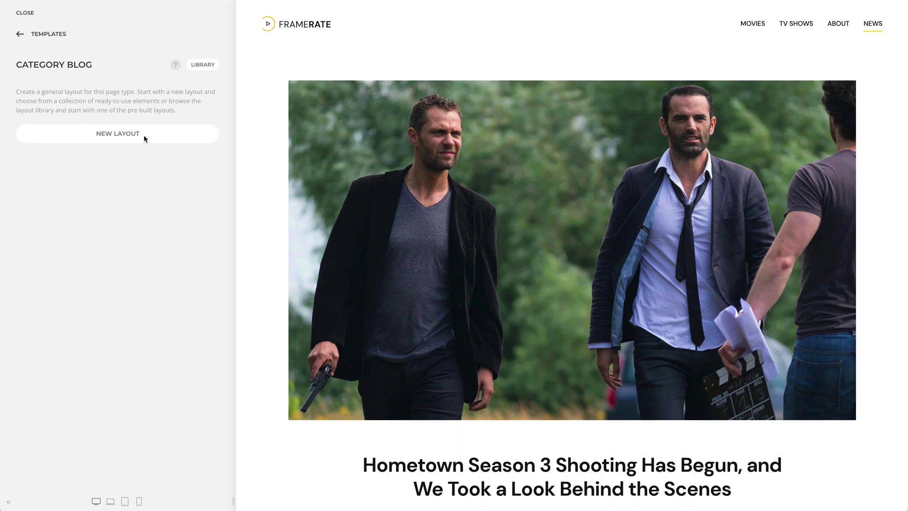
{"action": "left_click", "coordinate": [196, 65]}
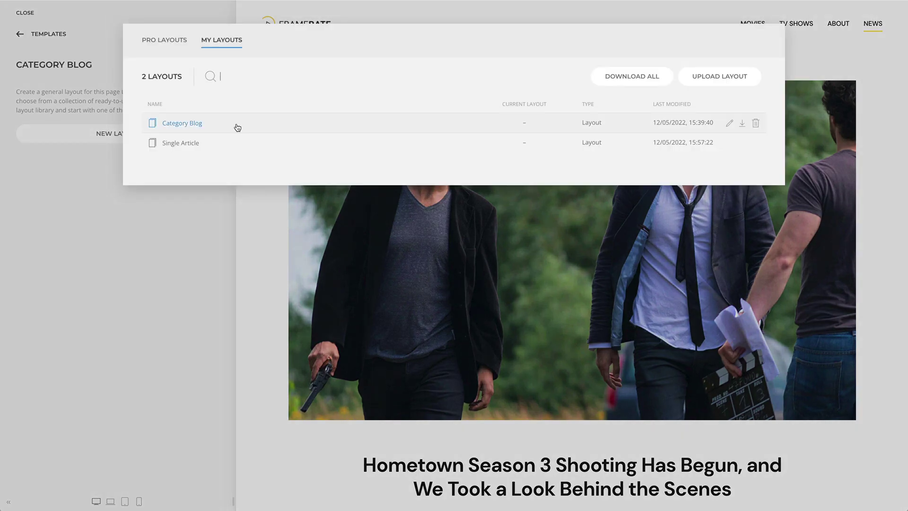
{"action": "left_click", "coordinate": [236, 127]}
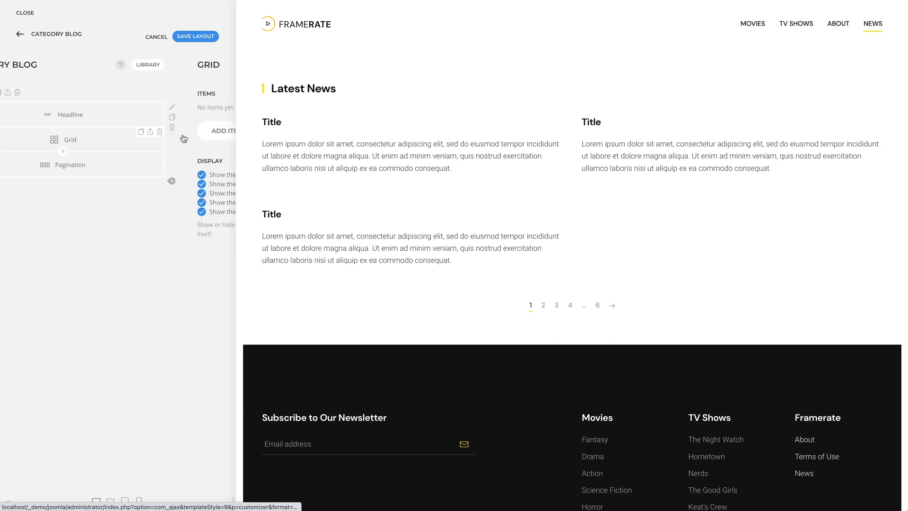
- Add a new grid item whose dynamic content source is Articles
{"action": "left_click", "coordinate": [179, 136]}
{"action": "left_click", "coordinate": [66, 137]}
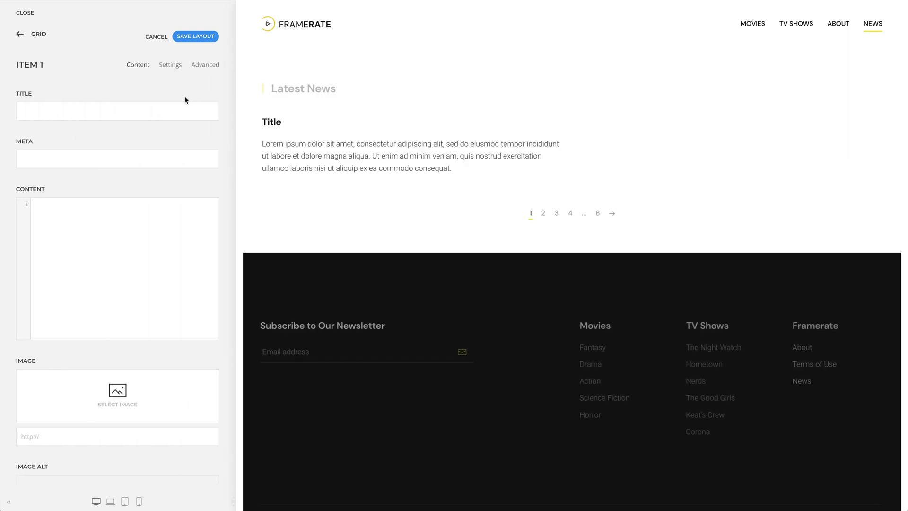
{"action": "left_click", "coordinate": [204, 65]}
{"action": "left_click", "coordinate": [199, 174]}
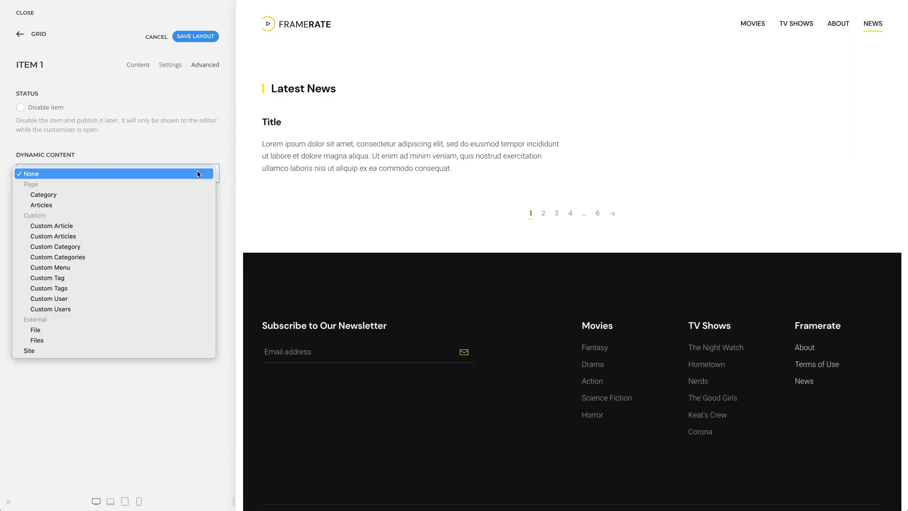
{"action": "left_click", "coordinate": [194, 205]}
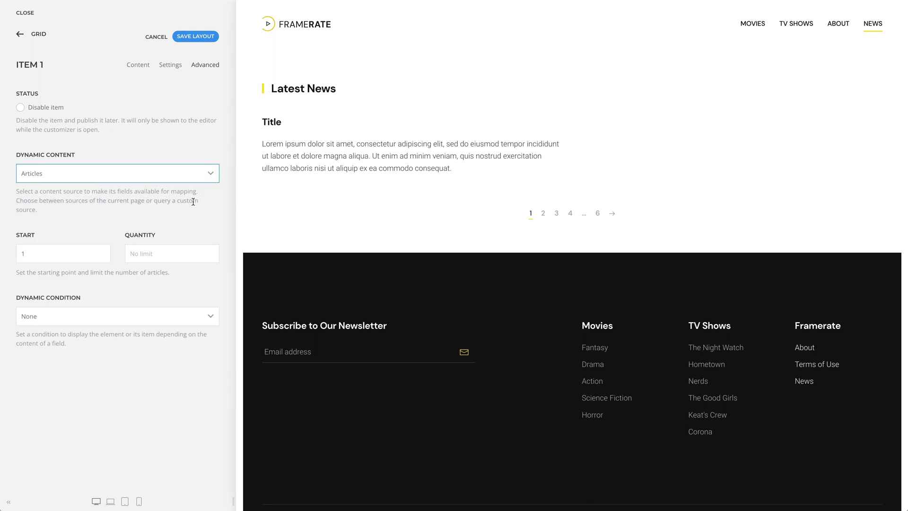
- Map the item's title to Title, image to Intro Image, link to Link, and save the layout
{"action": "left_click", "coordinate": [138, 65]}
{"action": "left_click", "coordinate": [198, 97]}
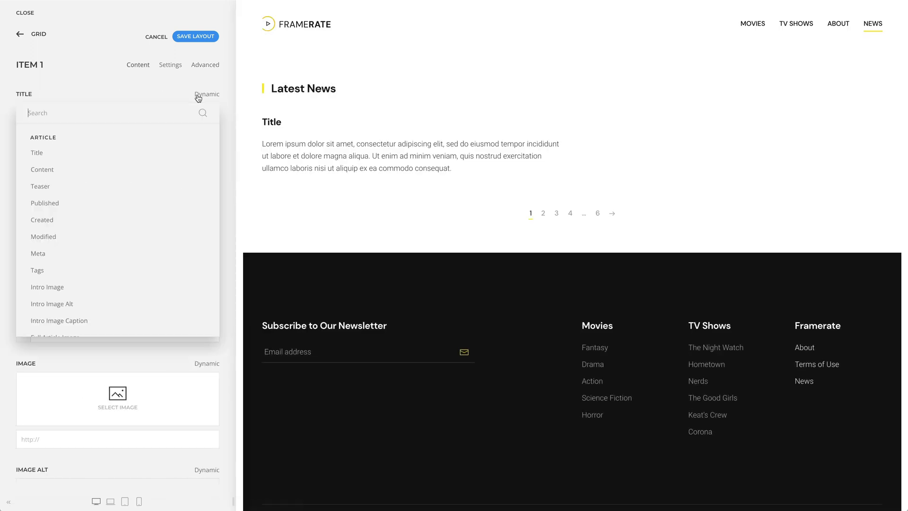
{"action": "left_click", "coordinate": [189, 148]}
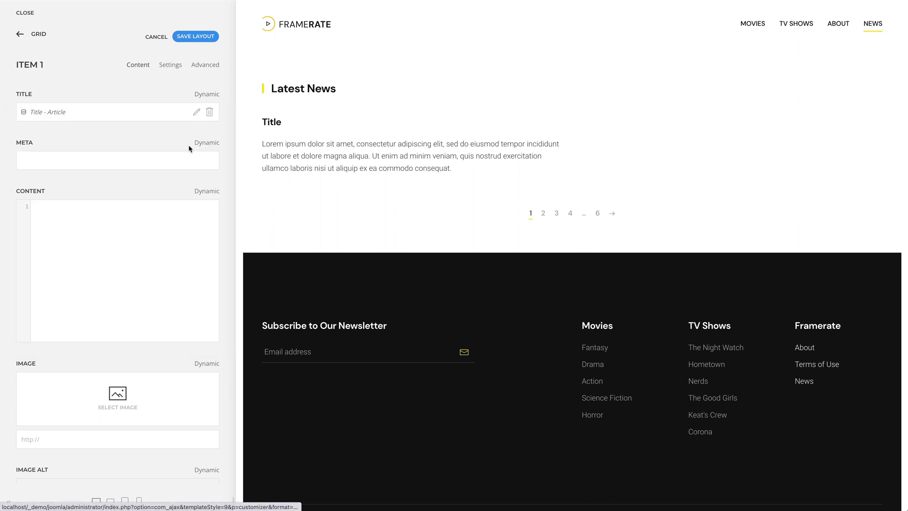
{"action": "scroll", "coordinate": [187, 149], "scroll_direction": "down", "scroll_amount": 4}
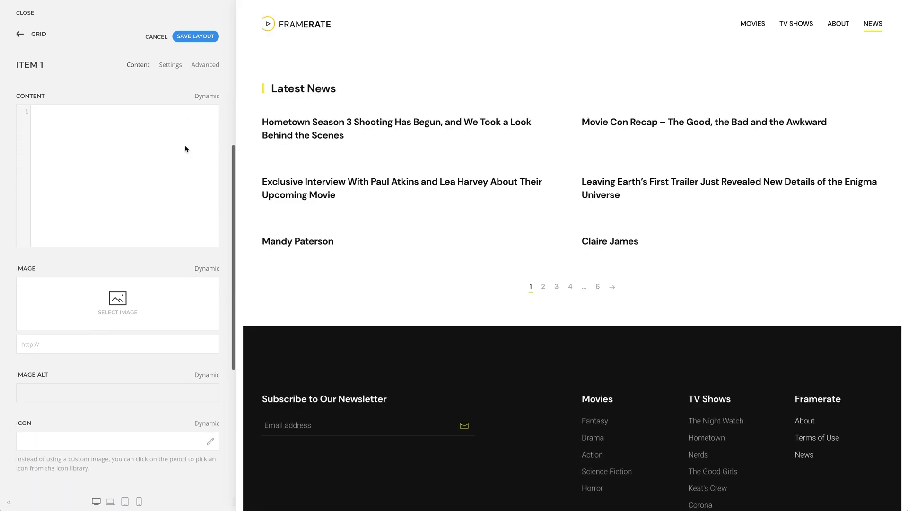
{"action": "left_click", "coordinate": [207, 189]}
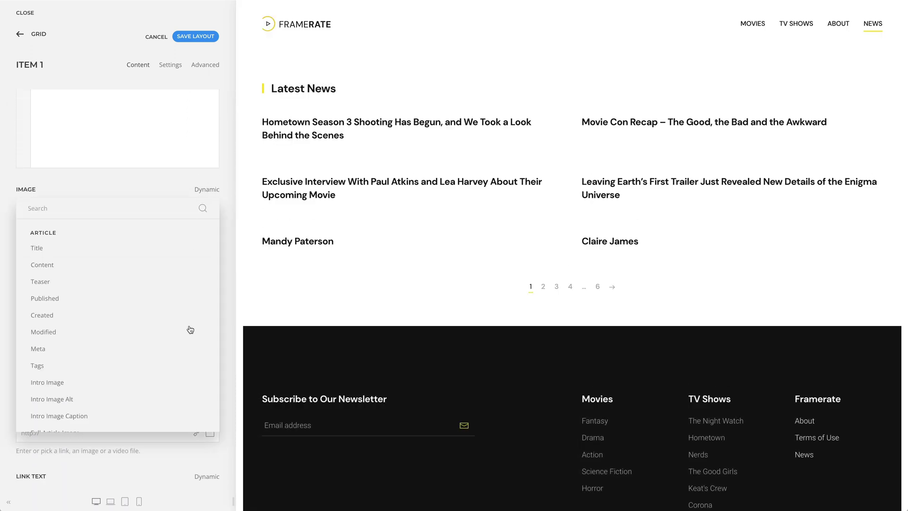
{"action": "left_click", "coordinate": [179, 383]}
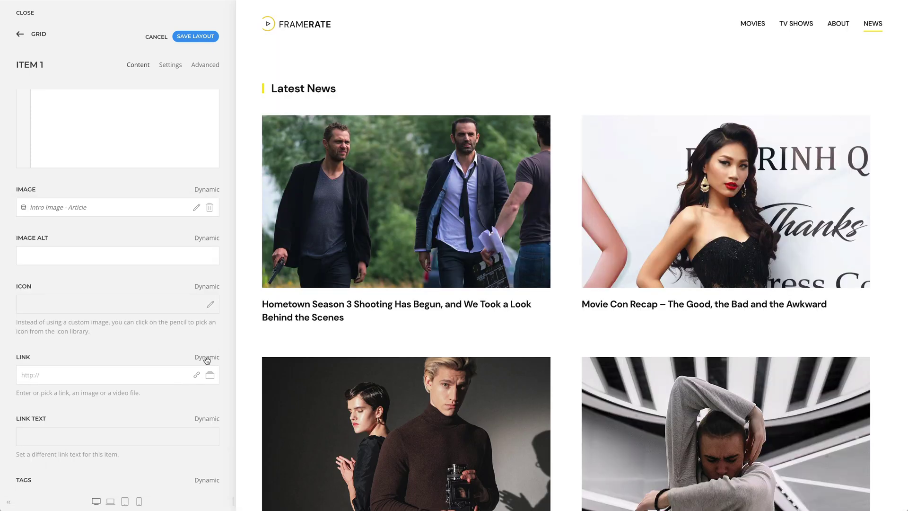
{"action": "left_click", "coordinate": [207, 357]}
{"action": "scroll", "coordinate": [187, 295], "scroll_direction": "down", "scroll_amount": 3}
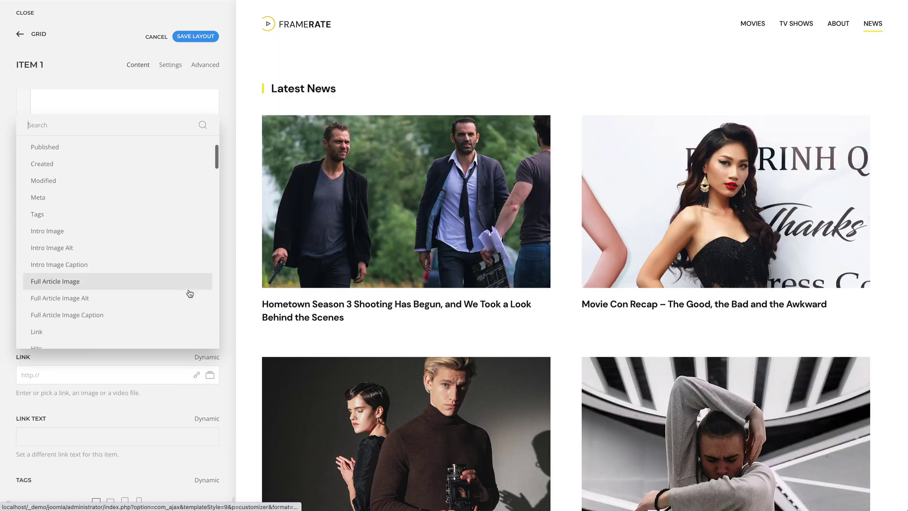
{"action": "left_click", "coordinate": [186, 308]}
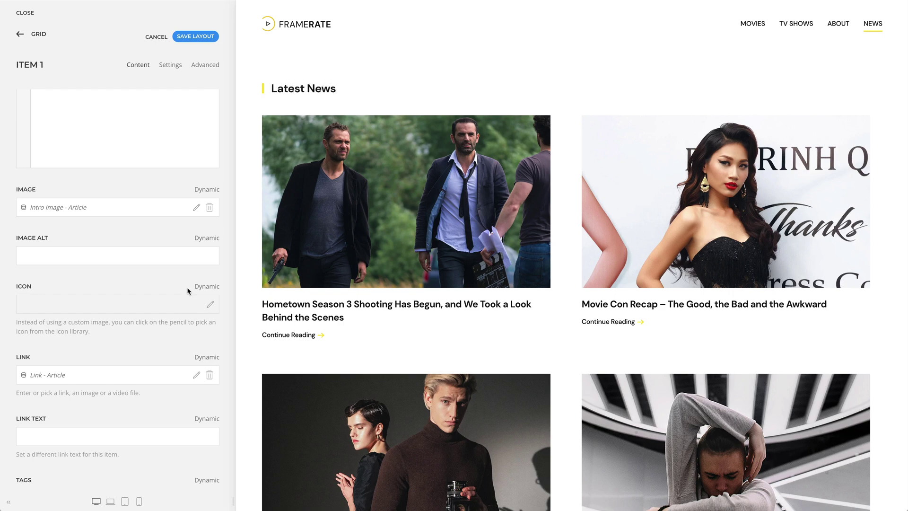
{"action": "left_click", "coordinate": [195, 37]}
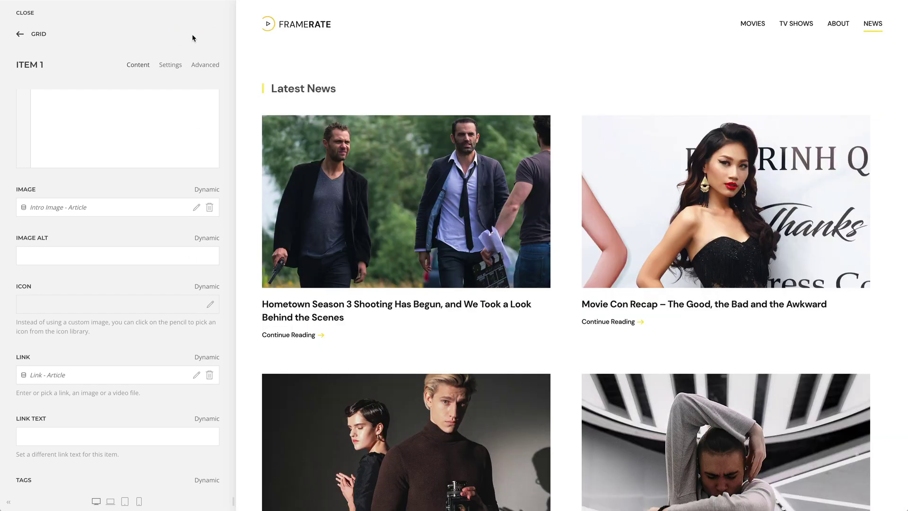
{"action": "left_click", "coordinate": [39, 36]}
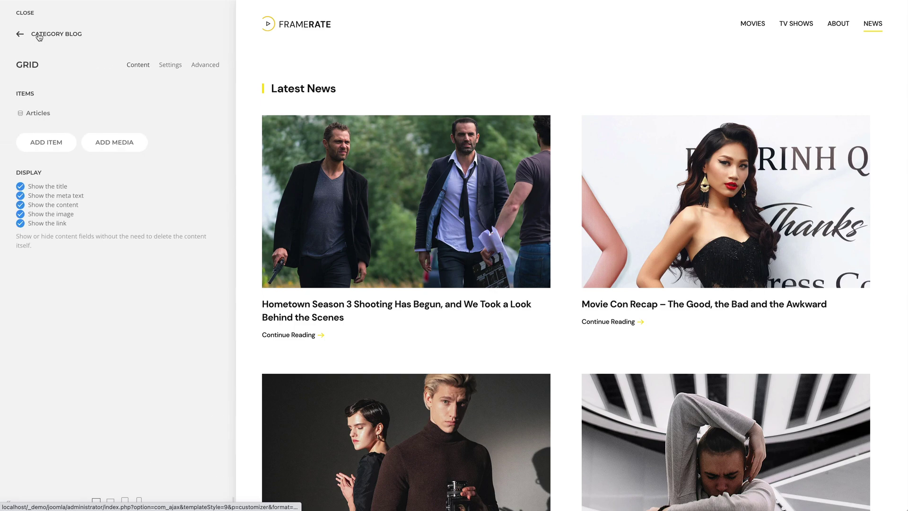
- Return to the Templates list and start a new template with Featured Articles as its page
{"action": "left_click", "coordinate": [39, 36]}
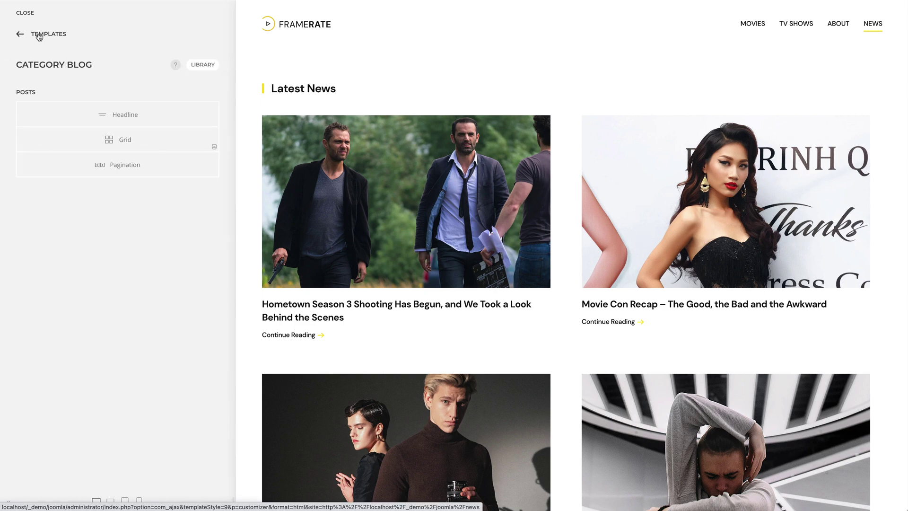
{"action": "left_click", "coordinate": [39, 36]}
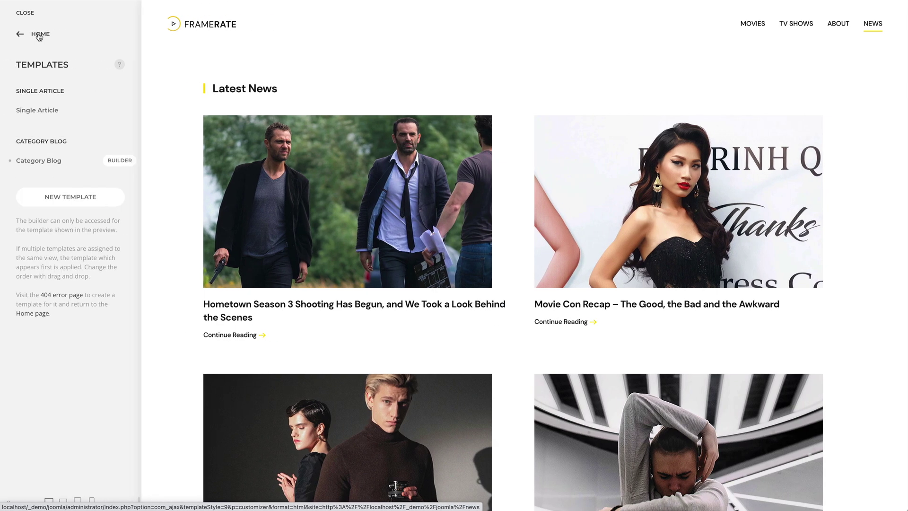
{"action": "left_click", "coordinate": [98, 197]}
{"action": "left_click", "coordinate": [490, 216]}
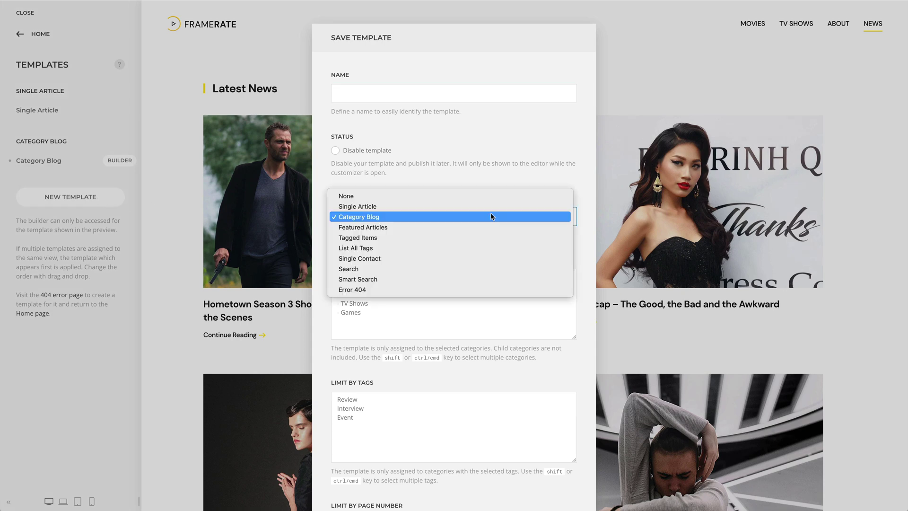
{"action": "left_click", "coordinate": [490, 227]}
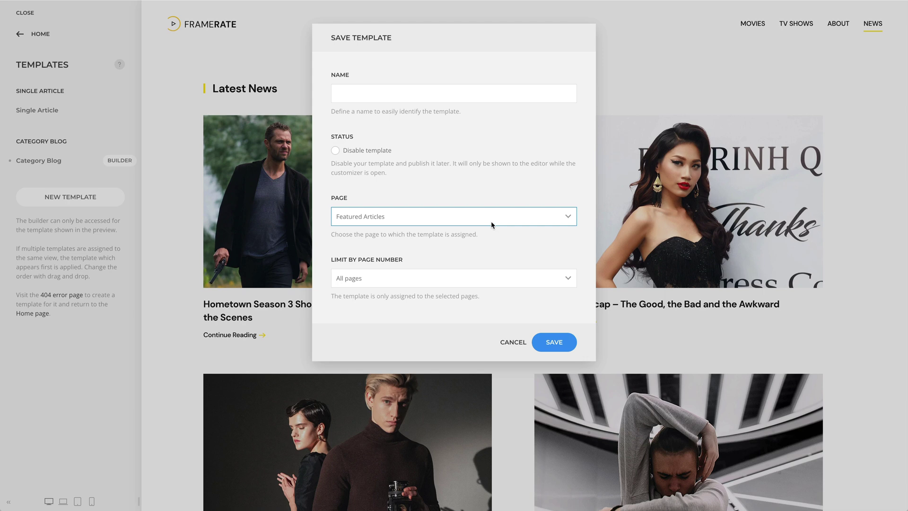
- Cycle the page type through Tagged Items, List All Tags, Single Contact, Search, Smart Search, ending on Error 404
{"action": "left_click", "coordinate": [492, 219]}
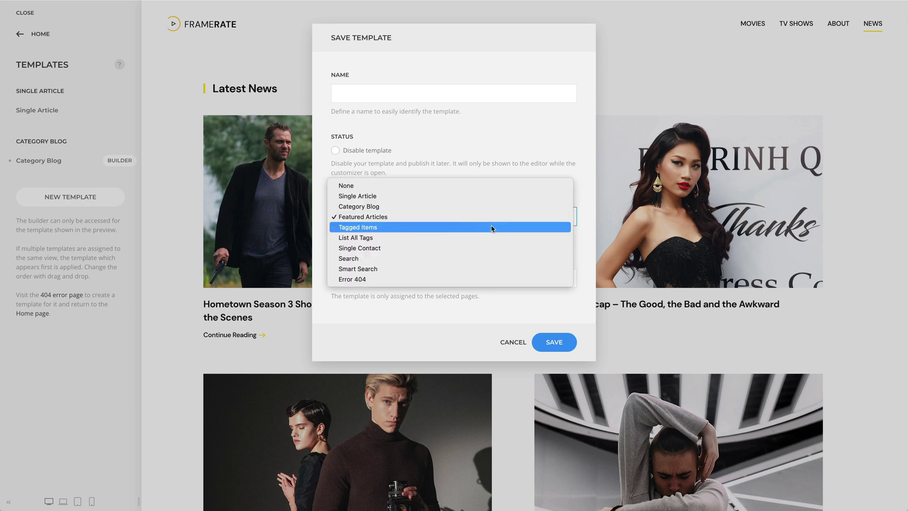
{"action": "left_click", "coordinate": [491, 227]}
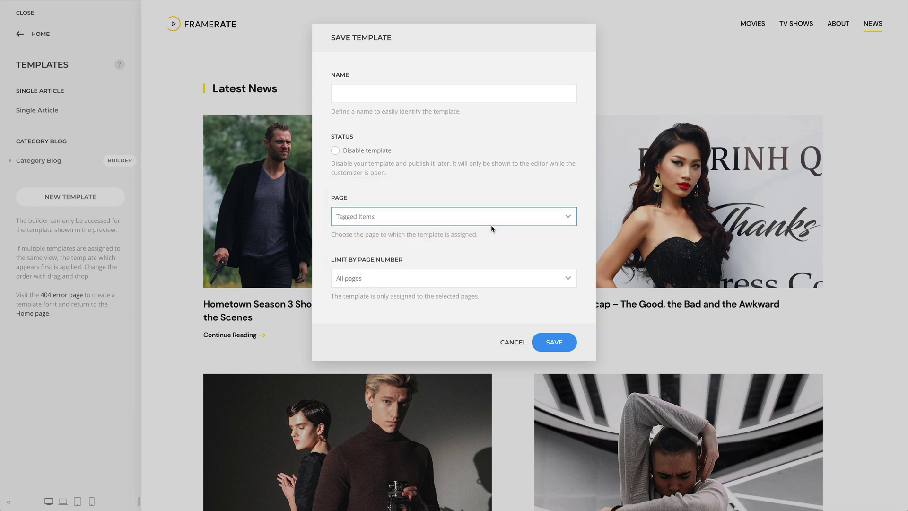
{"action": "left_click", "coordinate": [491, 224]}
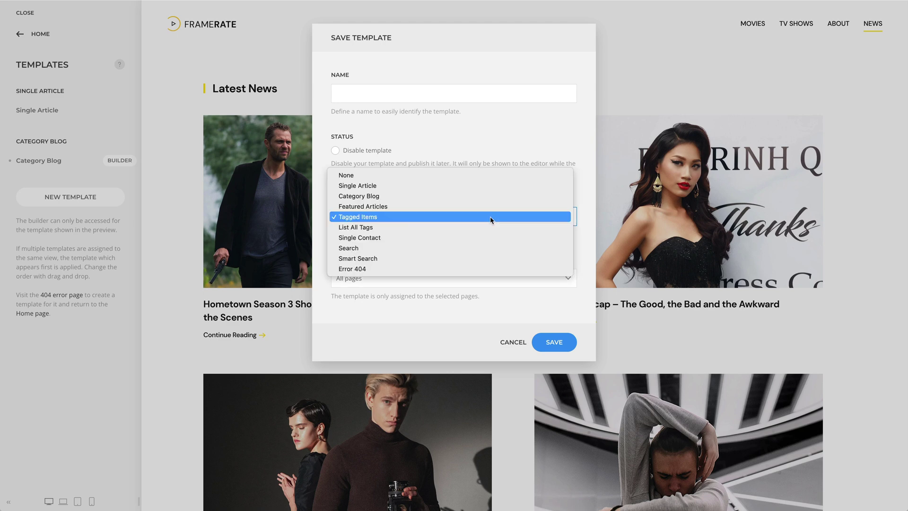
{"action": "left_click", "coordinate": [489, 226]}
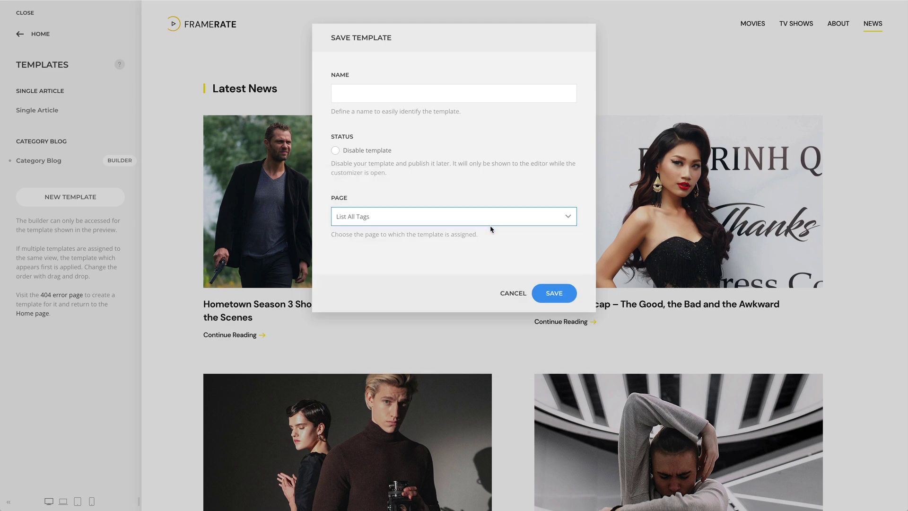
{"action": "left_click", "coordinate": [490, 225]}
{"action": "left_click", "coordinate": [489, 227]}
{"action": "left_click", "coordinate": [489, 224]}
{"action": "left_click", "coordinate": [489, 227]}
{"action": "left_click", "coordinate": [489, 226]}
{"action": "left_click", "coordinate": [489, 227]}
{"action": "left_click", "coordinate": [487, 225]}
{"action": "left_click", "coordinate": [489, 228]}
- Cancel the unsaved template and preview the site's 404 'Article not found' page
{"action": "left_click", "coordinate": [180, 233]}
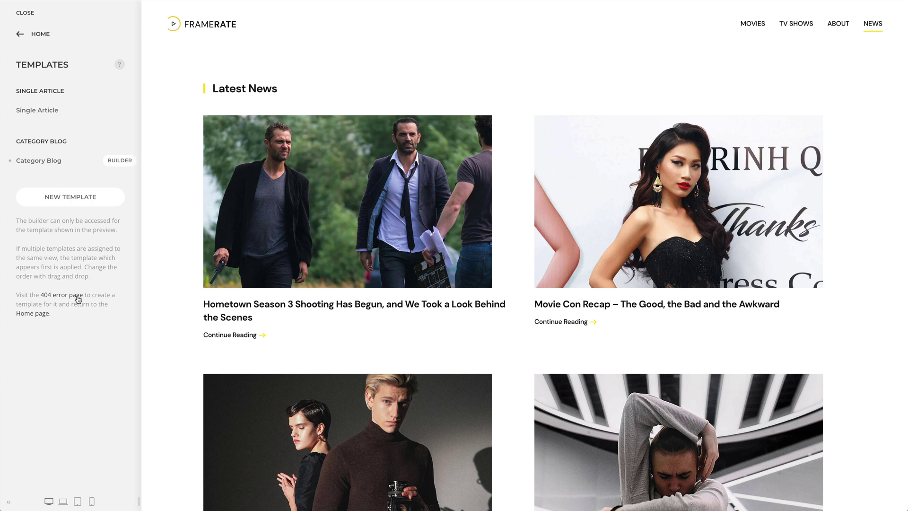
{"action": "left_click", "coordinate": [77, 299]}
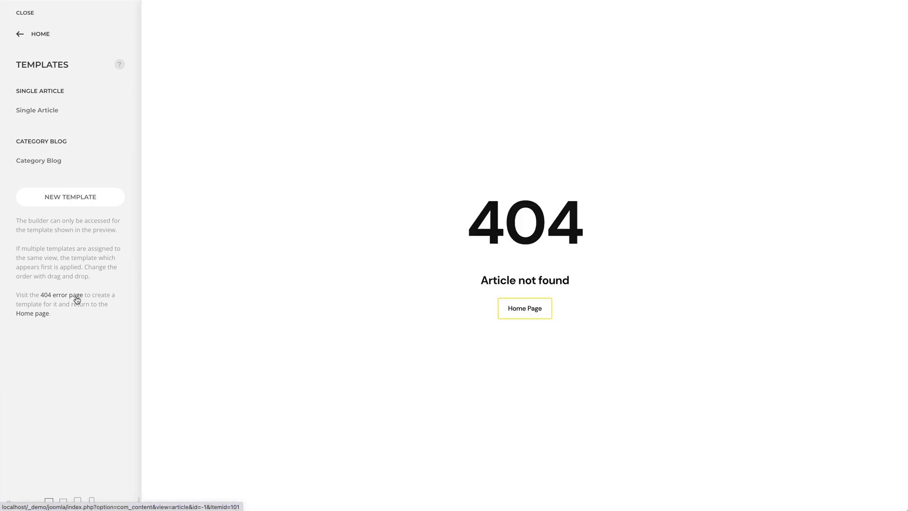